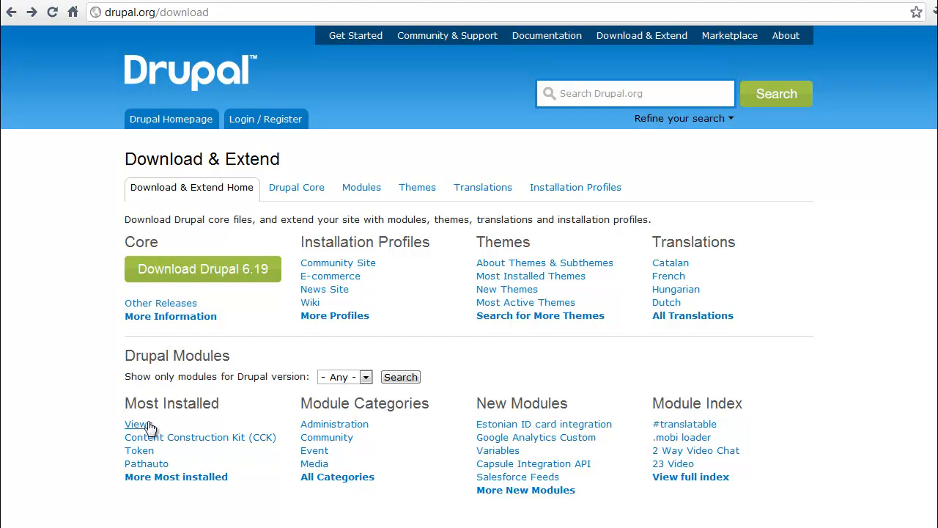
Step: Show the full list of most-installed Drupal modules on drupal.org
{"action": "left_click", "coordinate": [168, 483]}
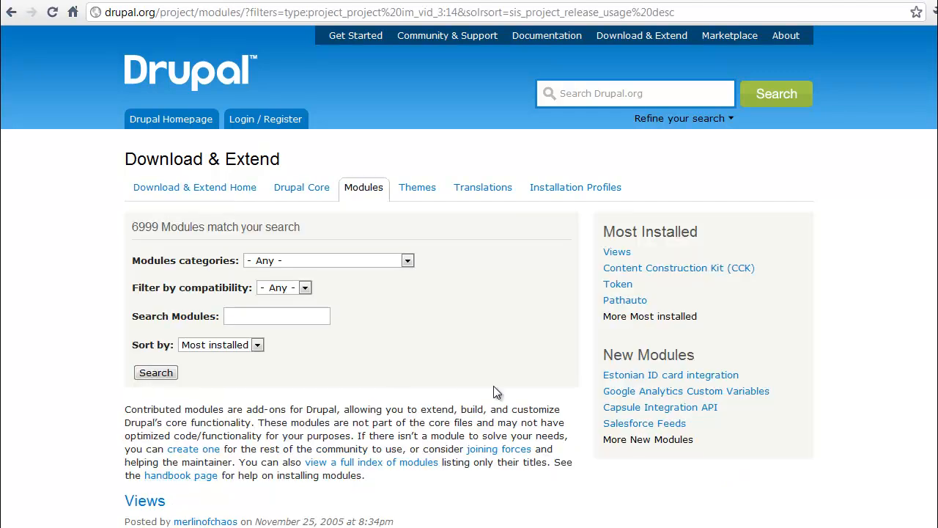
{"action": "scroll", "coordinate": [470, 293], "scroll_direction": "down", "scroll_amount": 10}
{"action": "scroll", "coordinate": [469, 293], "scroll_direction": "down", "scroll_amount": 8}
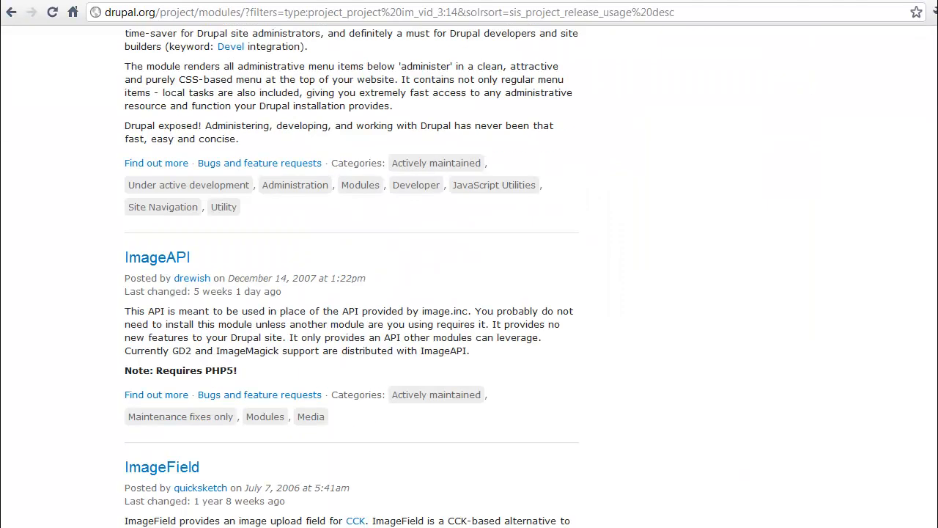
{"action": "scroll", "coordinate": [469, 293], "scroll_direction": "down", "scroll_amount": 8}
{"action": "scroll", "coordinate": [469, 293], "scroll_direction": "down", "scroll_amount": 8}
{"action": "scroll", "coordinate": [469, 293], "scroll_direction": "down", "scroll_amount": 10}
{"action": "scroll", "coordinate": [469, 293], "scroll_direction": "down", "scroll_amount": 10}
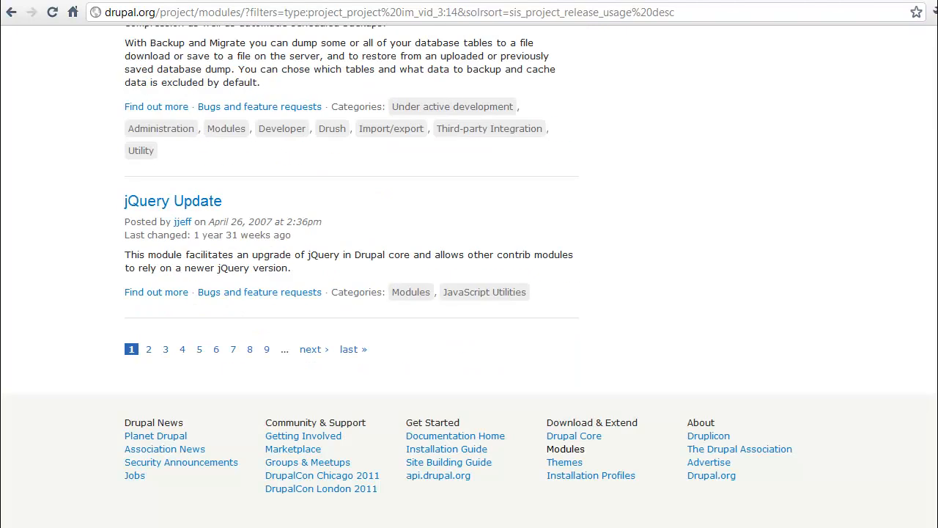
{"action": "scroll", "coordinate": [469, 293], "scroll_direction": "up", "scroll_amount": 4}
{"action": "scroll", "coordinate": [469, 294], "scroll_direction": "up", "scroll_amount": 1}
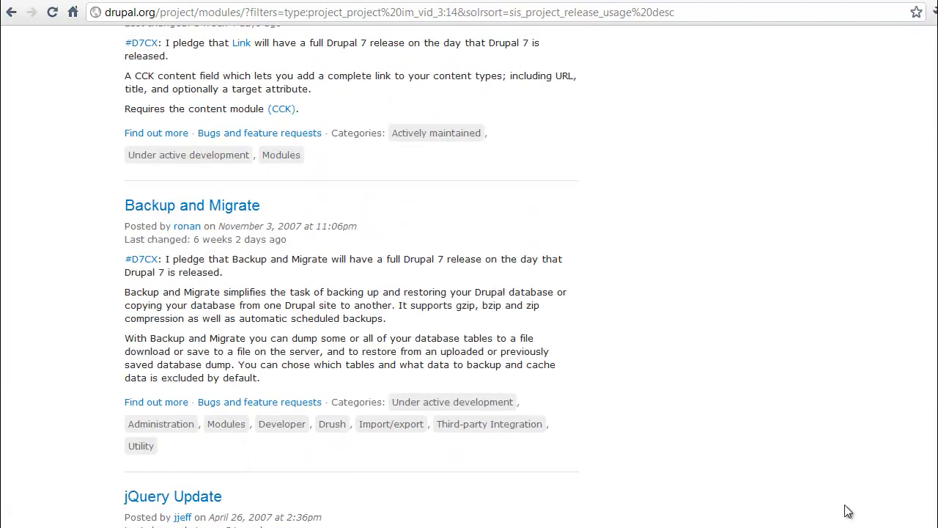
Step: From the Backup and Migrate project page, download the recommended 6.x-2.4 release
{"action": "left_click", "coordinate": [236, 209]}
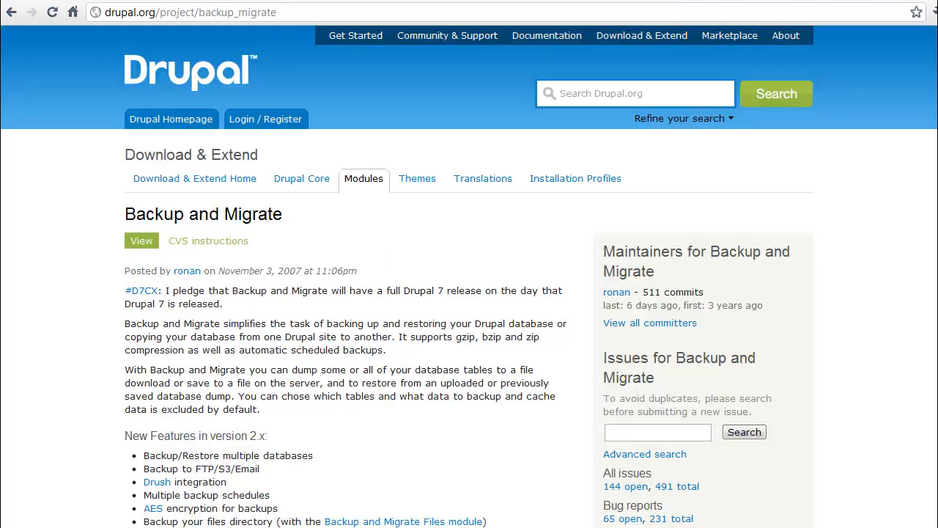
{"action": "scroll", "coordinate": [469, 293], "scroll_direction": "down", "scroll_amount": 3}
{"action": "scroll", "coordinate": [469, 293], "scroll_direction": "down", "scroll_amount": 4}
{"action": "scroll", "coordinate": [469, 293], "scroll_direction": "down", "scroll_amount": 4}
{"action": "scroll", "coordinate": [469, 293], "scroll_direction": "down", "scroll_amount": 4}
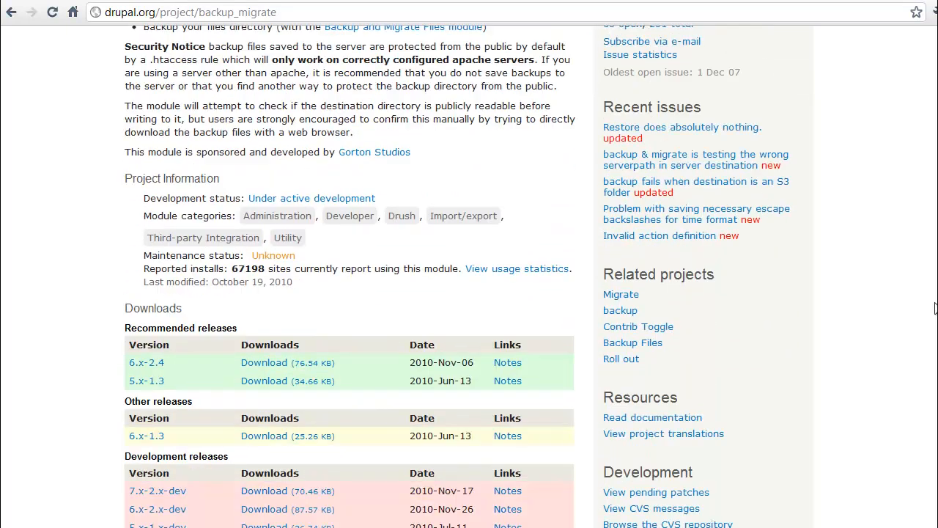
{"action": "scroll", "coordinate": [734, 308], "scroll_direction": "down", "scroll_amount": 2}
{"action": "scroll", "coordinate": [733, 308], "scroll_direction": "down", "scroll_amount": 2}
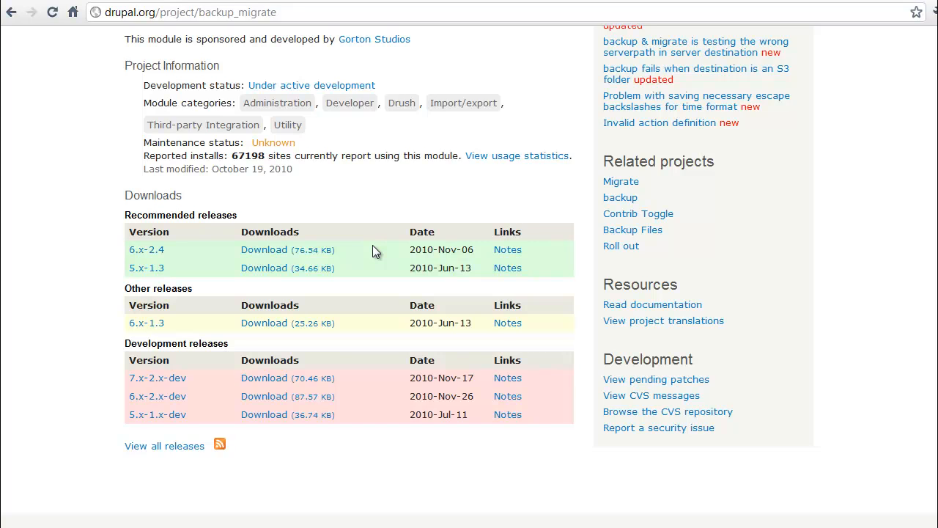
{"action": "left_click", "coordinate": [263, 256]}
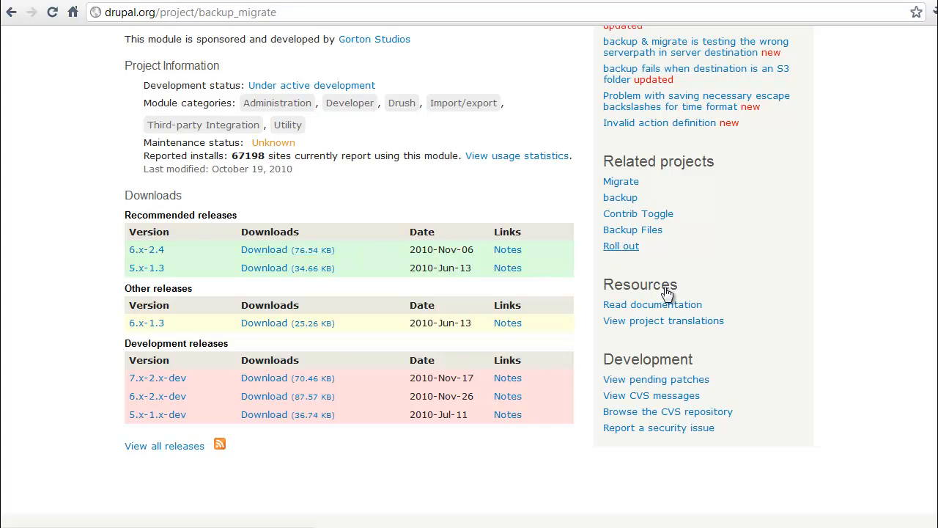
{"action": "scroll", "coordinate": [936, 374], "scroll_direction": "up", "scroll_amount": 1}
{"action": "scroll", "coordinate": [931, 374], "scroll_direction": "up", "scroll_amount": 5}
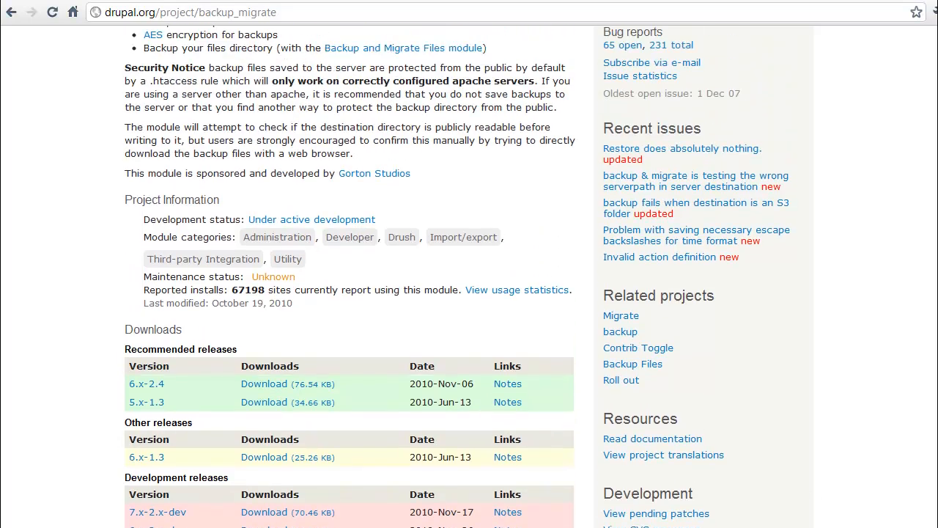
{"action": "scroll", "coordinate": [931, 374], "scroll_direction": "up", "scroll_amount": 5}
{"action": "scroll", "coordinate": [931, 374], "scroll_direction": "up", "scroll_amount": 5}
{"action": "scroll", "coordinate": [931, 374], "scroll_direction": "up", "scroll_amount": 5}
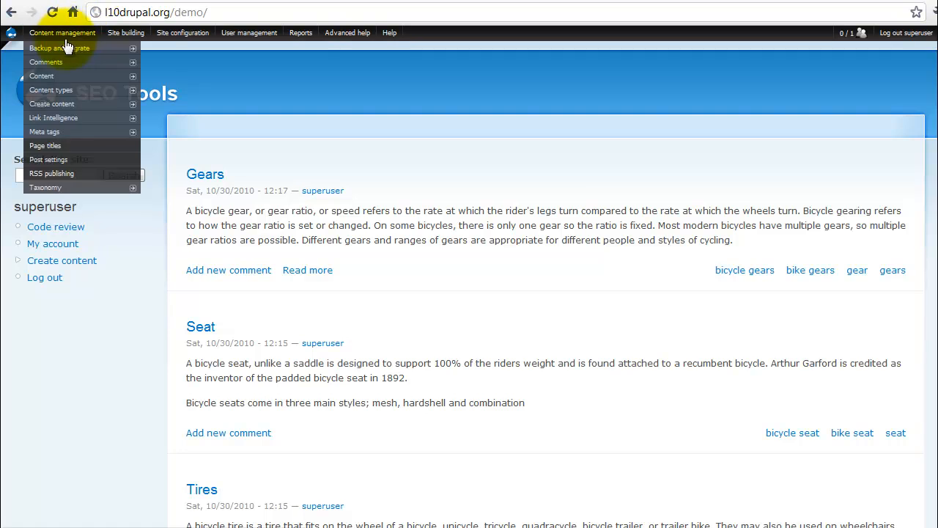
{"action": "mouse_move", "coordinate": [60, 48]}
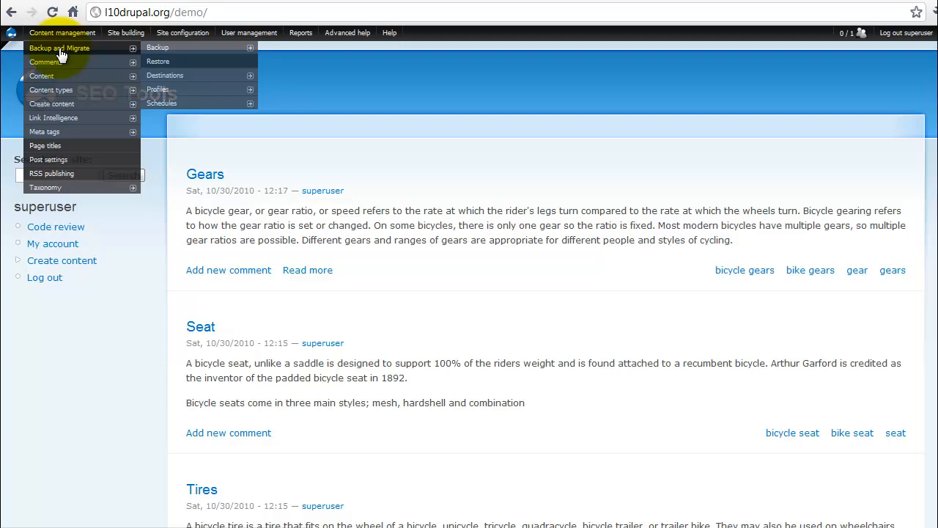
Step: Go to Backup and Migrate administration, keeping Start settings as the quick backup profile
{"action": "left_click", "coordinate": [64, 48]}
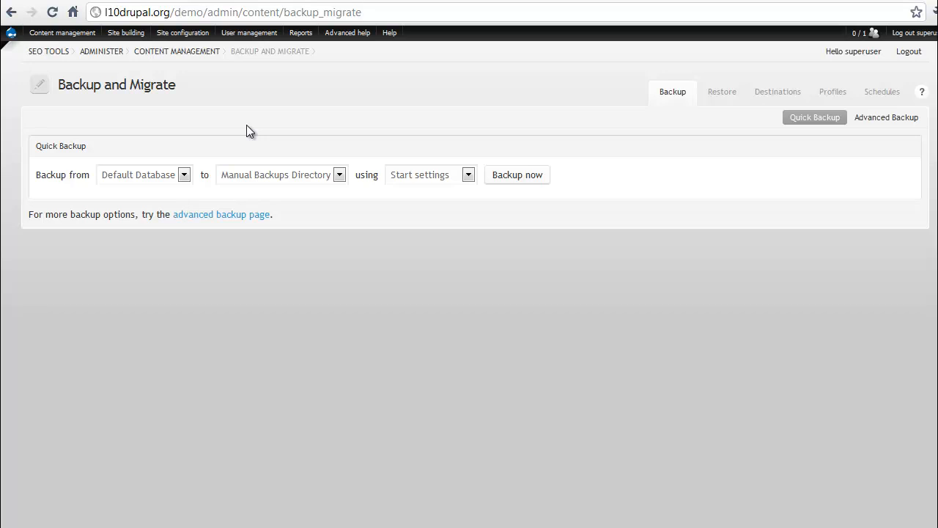
{"action": "left_click", "coordinate": [467, 176]}
{"action": "left_click", "coordinate": [456, 205]}
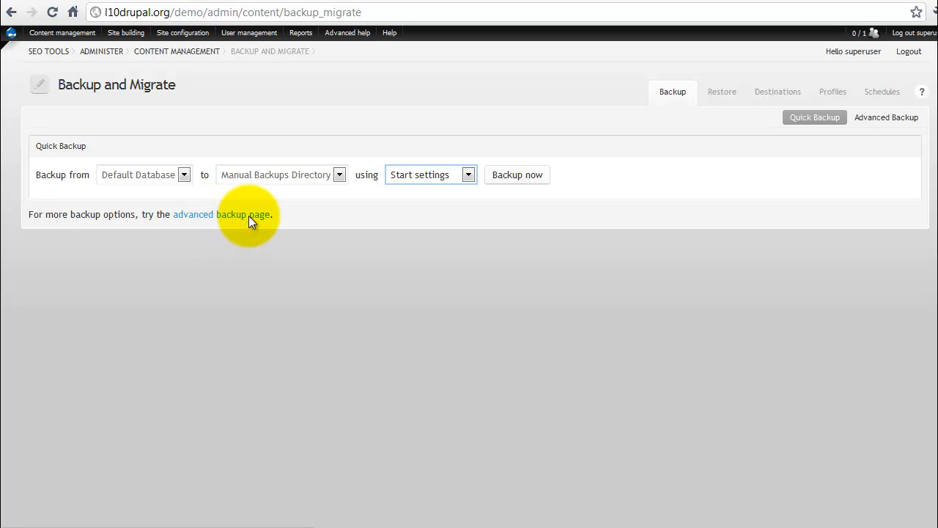
Step: Review the Advanced Backup profile, file name and compression settings
{"action": "left_click", "coordinate": [876, 119]}
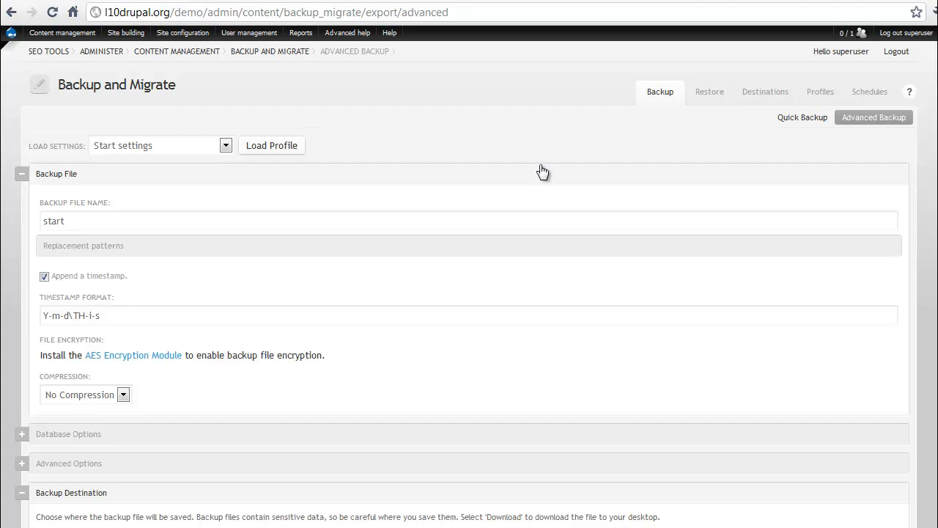
{"action": "left_click", "coordinate": [230, 148]}
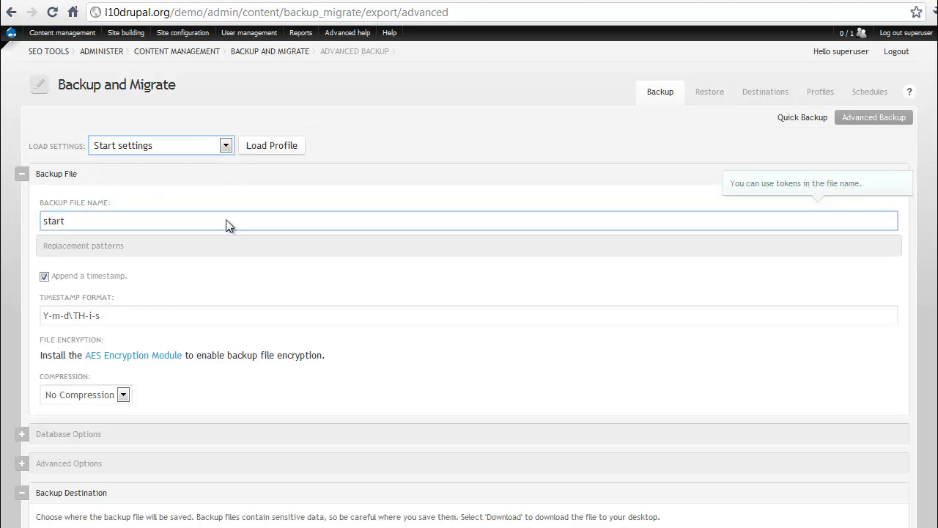
{"action": "left_click", "coordinate": [123, 224]}
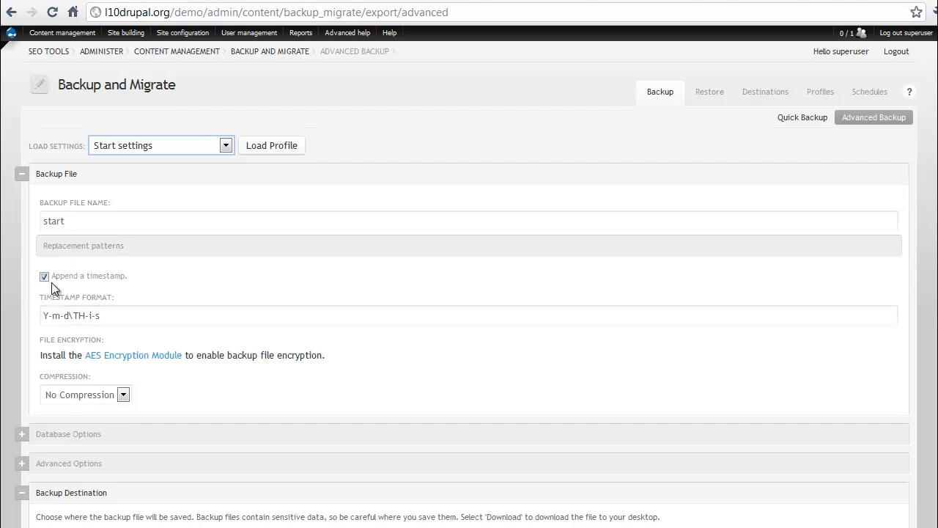
{"action": "scroll", "coordinate": [58, 284], "scroll_direction": "down", "scroll_amount": 2}
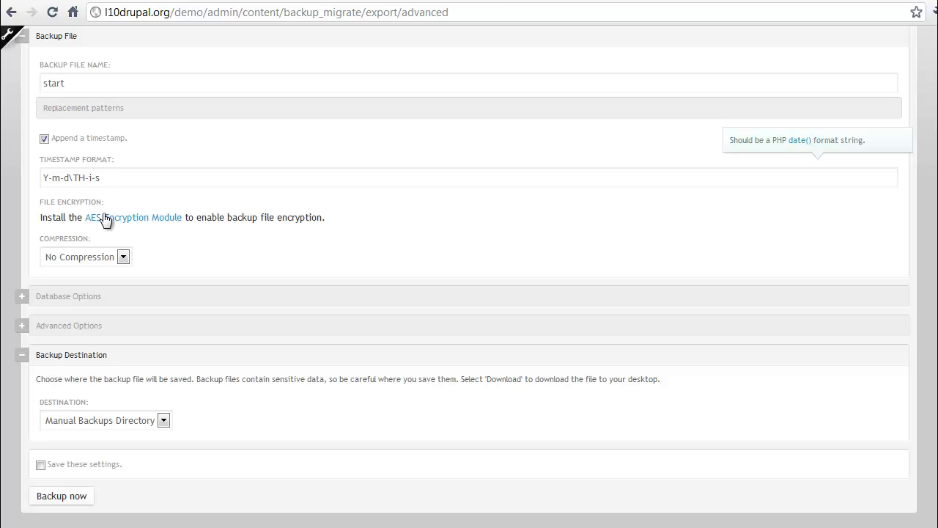
{"action": "left_click", "coordinate": [123, 256]}
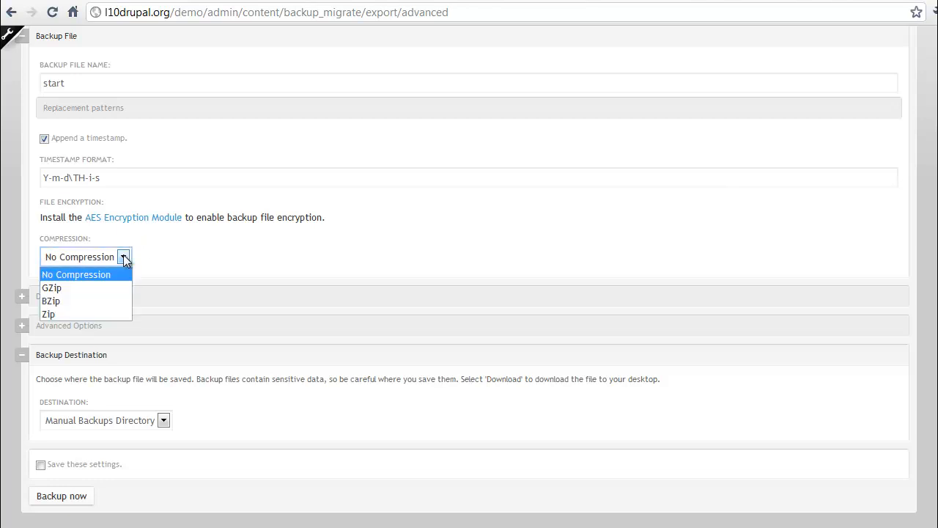
Step: Expand Database Options and inspect the excluded-tables lists down to the cache tables
{"action": "left_click", "coordinate": [32, 298]}
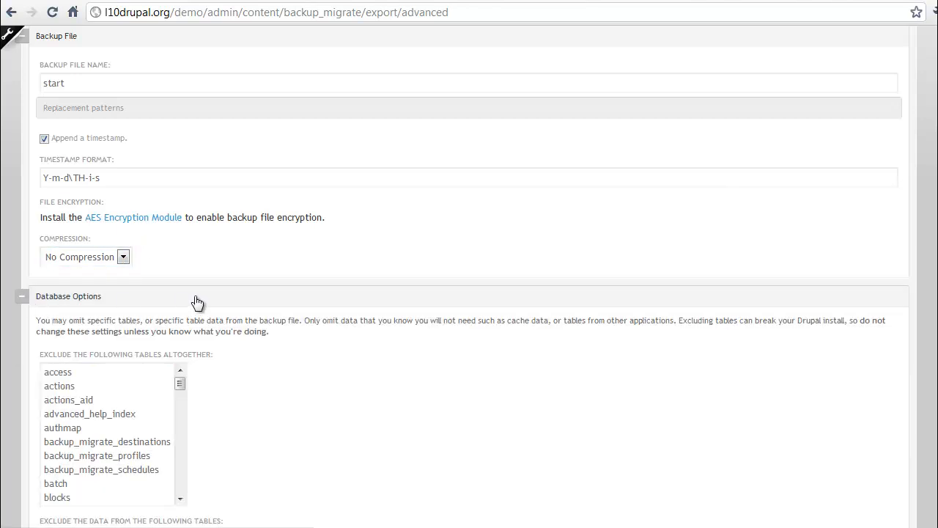
{"action": "scroll", "coordinate": [224, 292], "scroll_direction": "down", "scroll_amount": 2}
{"action": "left_click", "coordinate": [172, 274]}
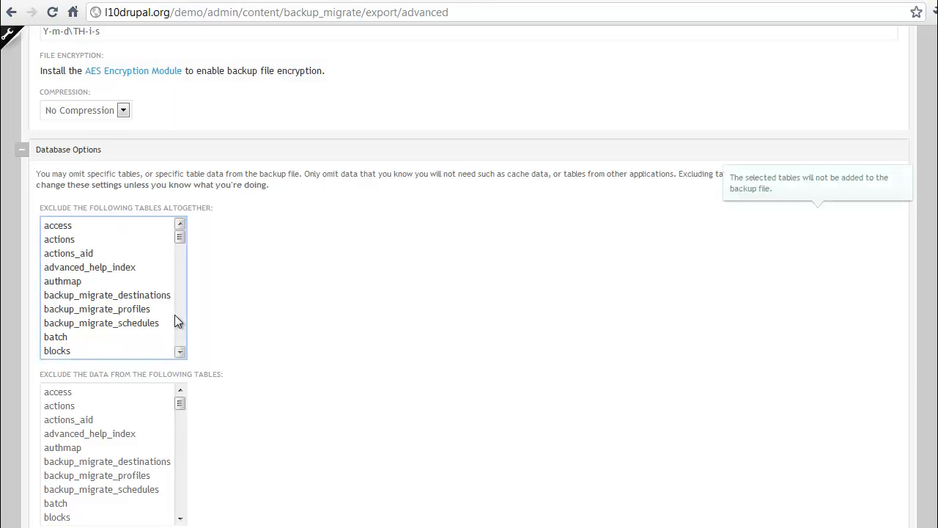
{"action": "left_click", "coordinate": [263, 319]}
{"action": "scroll", "coordinate": [259, 312], "scroll_direction": "down", "scroll_amount": 2}
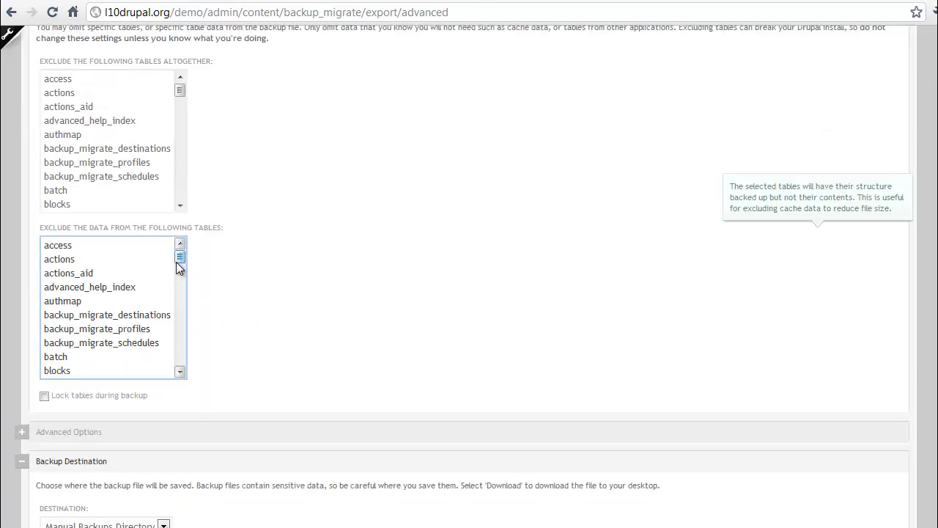
{"action": "left_click_drag", "start_coordinate": [173, 253], "coordinate": [179, 287]}
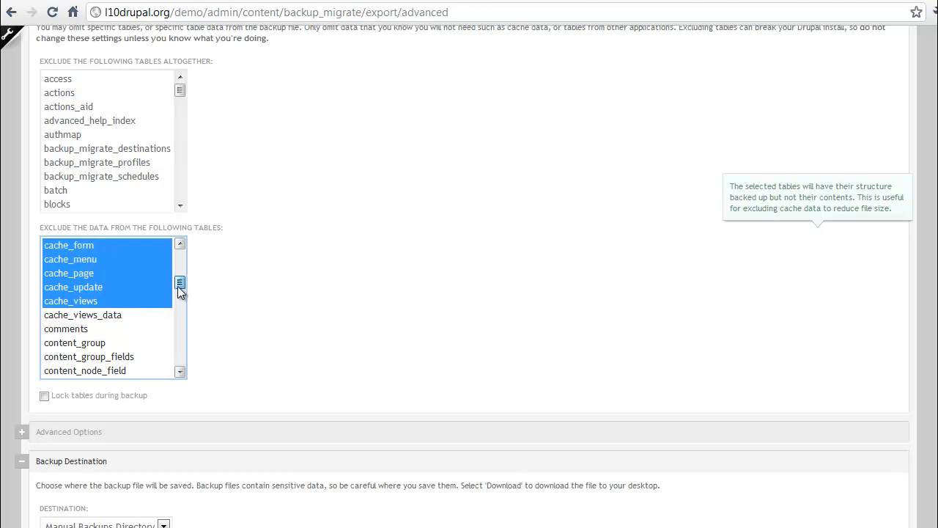
{"action": "left_click_drag", "start_coordinate": [179, 286], "coordinate": [180, 279]}
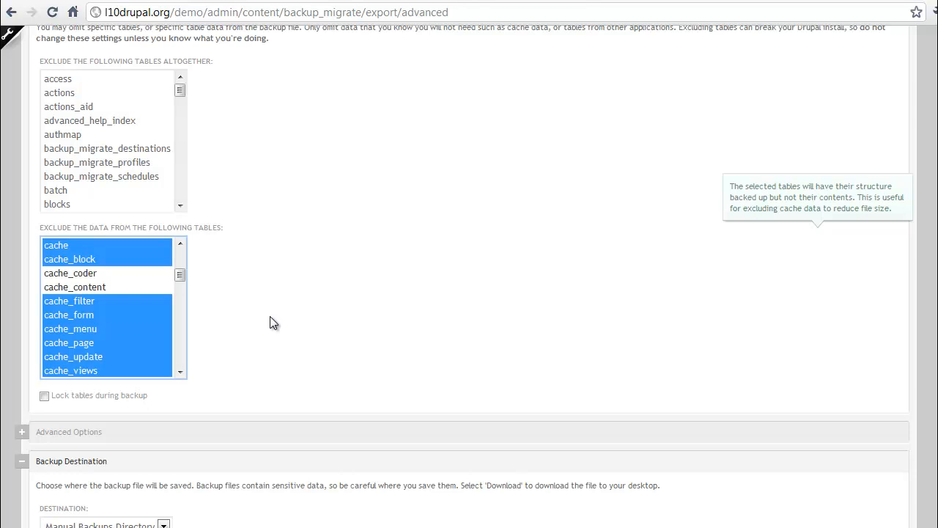
{"action": "scroll", "coordinate": [274, 322], "scroll_direction": "down", "scroll_amount": 2}
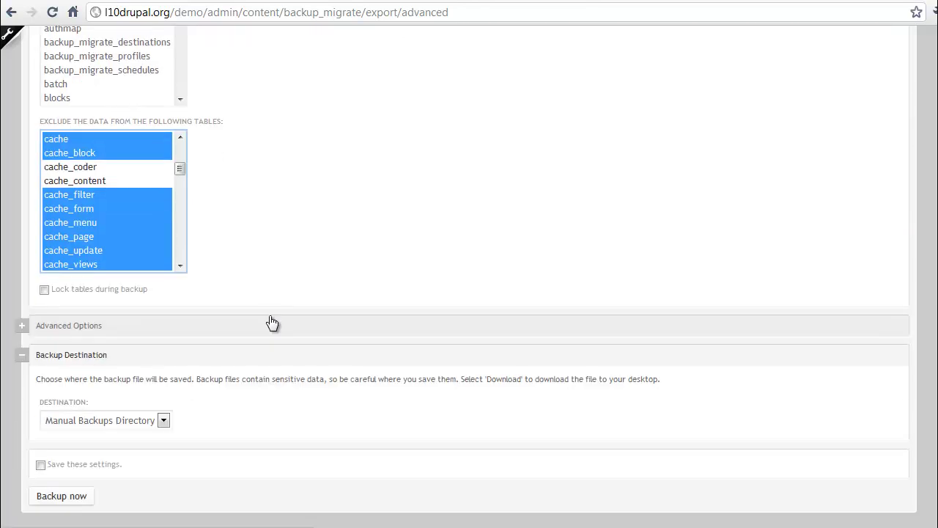
Step: Keep Manual Backups Directory as destination and choose to save these settings as a profile
{"action": "left_click", "coordinate": [103, 326]}
{"action": "scroll", "coordinate": [173, 342], "scroll_direction": "down", "scroll_amount": 2}
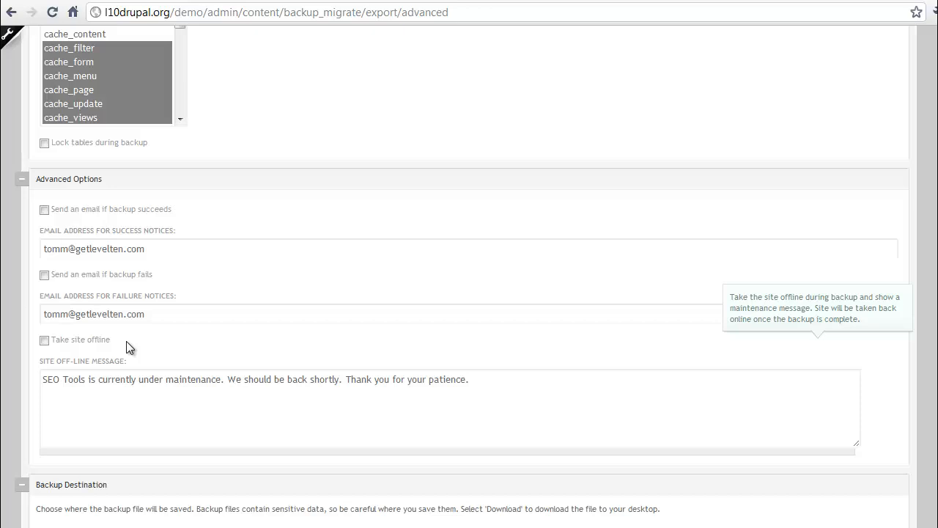
{"action": "scroll", "coordinate": [126, 341], "scroll_direction": "down", "scroll_amount": 2}
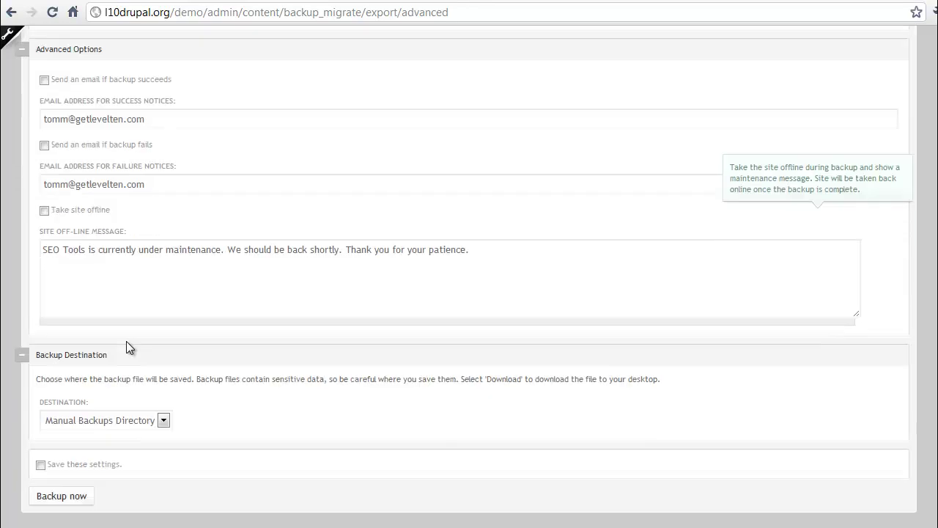
{"action": "left_click", "coordinate": [163, 420]}
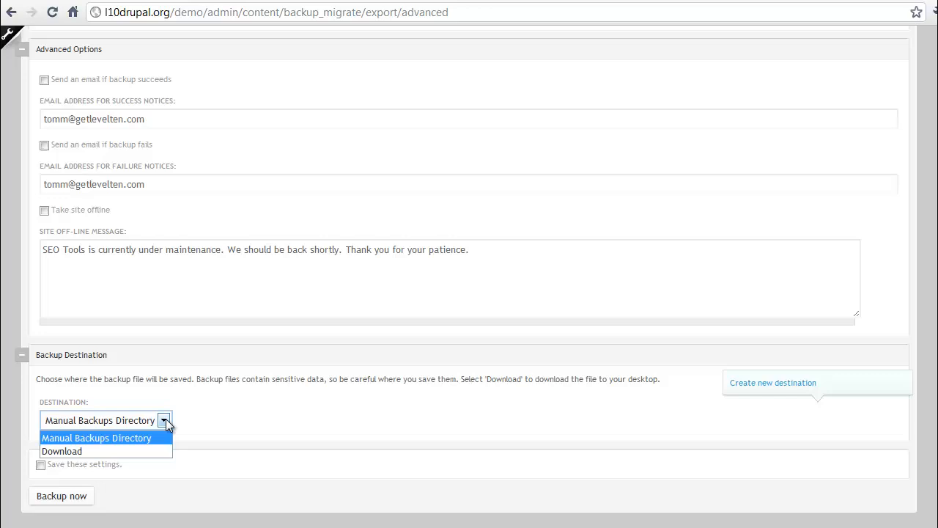
{"action": "left_click", "coordinate": [165, 420]}
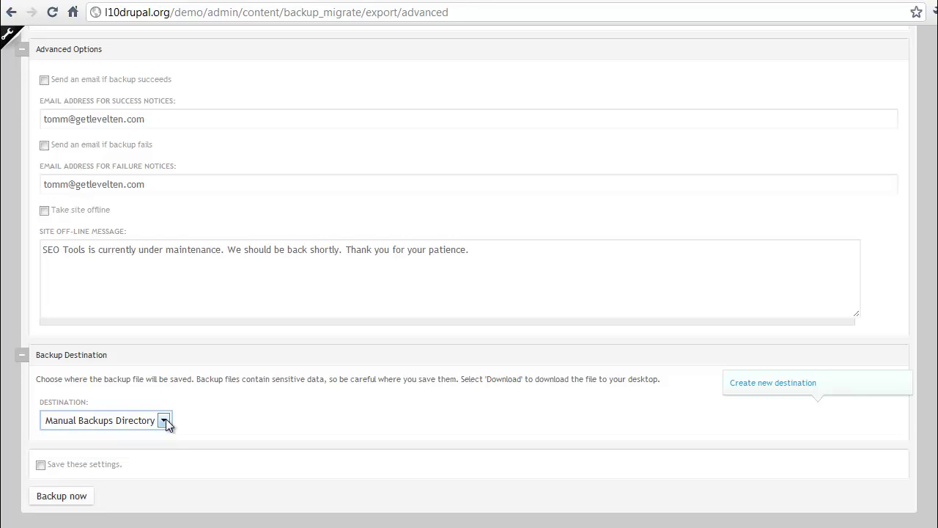
{"action": "left_click", "coordinate": [41, 465]}
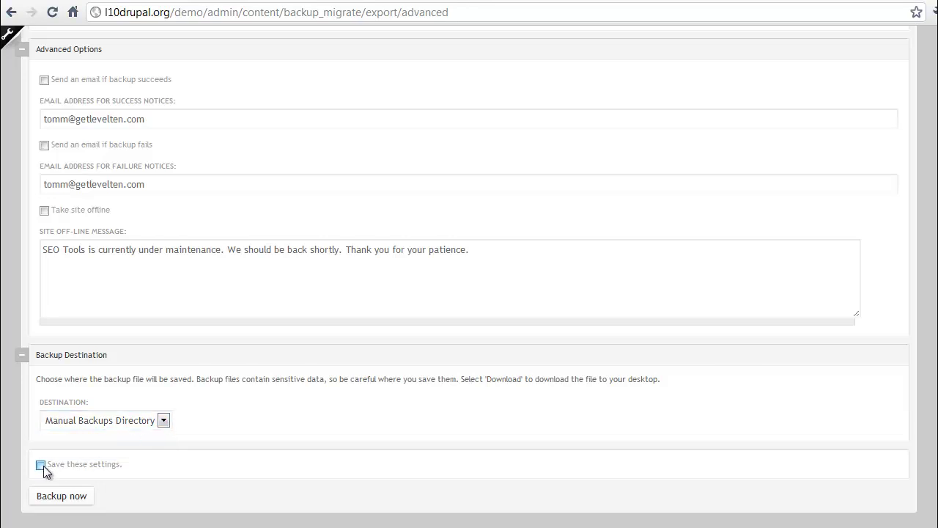
{"action": "scroll", "coordinate": [198, 458], "scroll_direction": "down", "scroll_amount": 2}
Step: Rename the profile to 'Demo Profile Settings' and start the backup
{"action": "left_click", "coordinate": [194, 451]}
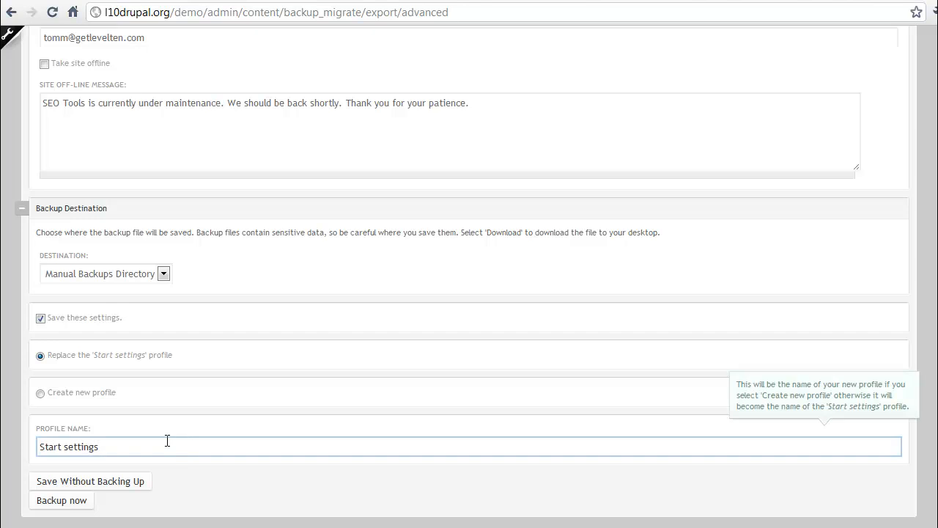
{"action": "left_click", "coordinate": [103, 448]}
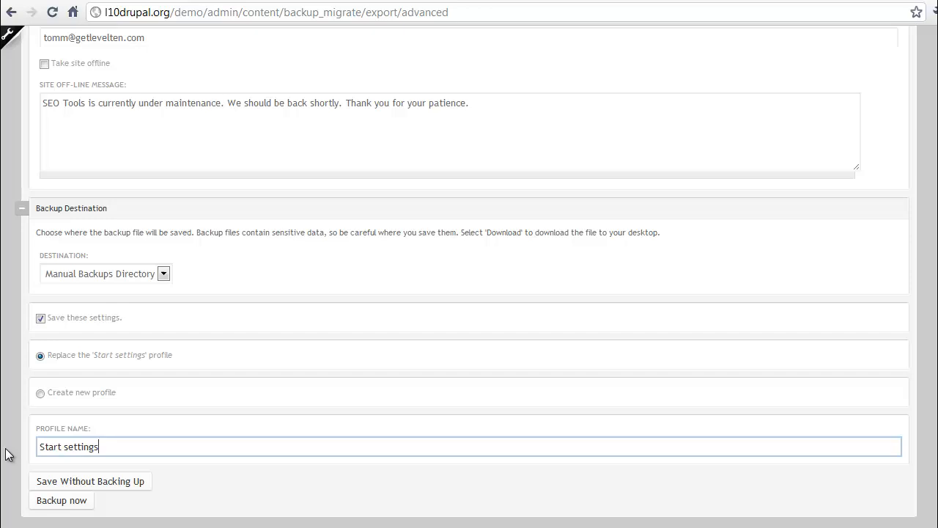
{"action": "left_click_drag", "start_coordinate": [103, 447], "coordinate": [29, 446]}
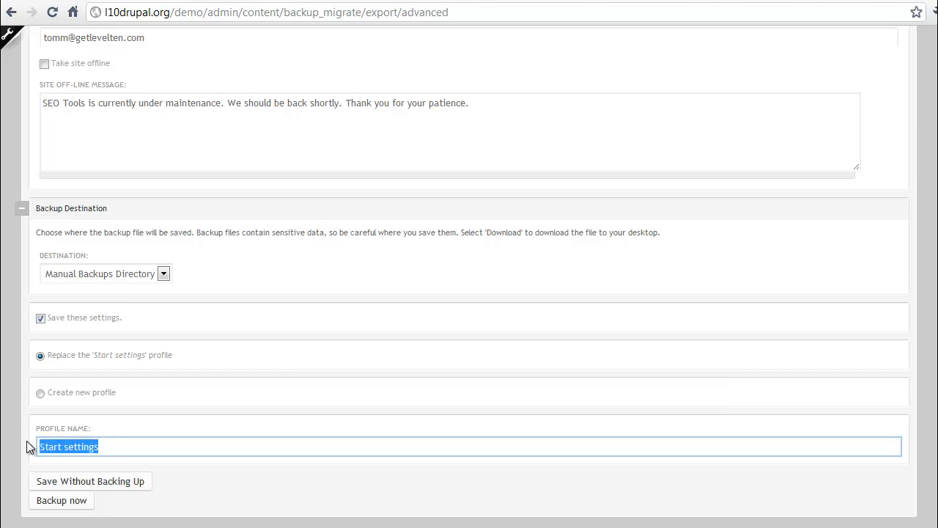
{"action": "type", "text": "Dem"}
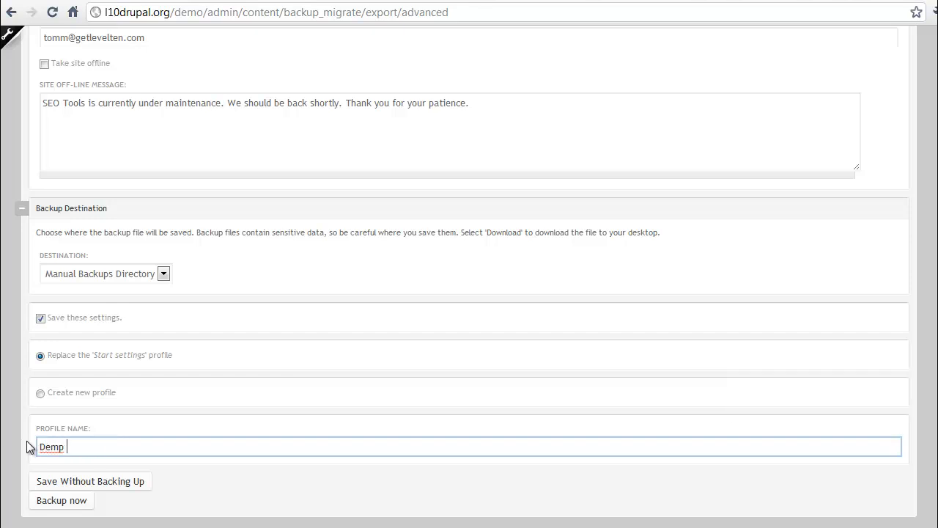
{"action": "type", "text": "p"}
{"action": "key", "text": "BackSpace"}
{"action": "type", "text": "o Profile"}
{"action": "type", "text": " See"}
{"action": "key", "text": "BackSpace"}
{"action": "type", "text": "tting"}
{"action": "type", "text": "s"}
{"action": "left_click", "coordinate": [56, 501]}
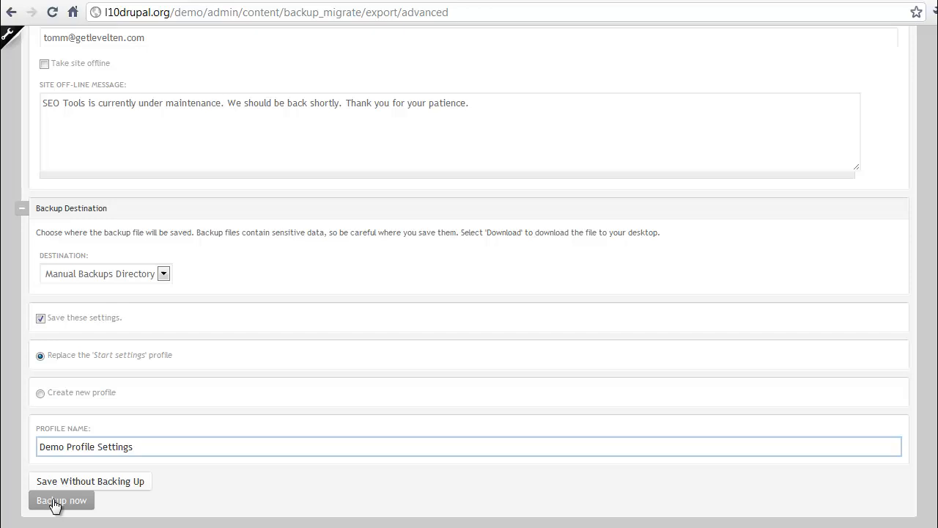
Step: Run the backup, confirm the success message, then go to the Restore page
{"action": "left_click", "coordinate": [55, 501]}
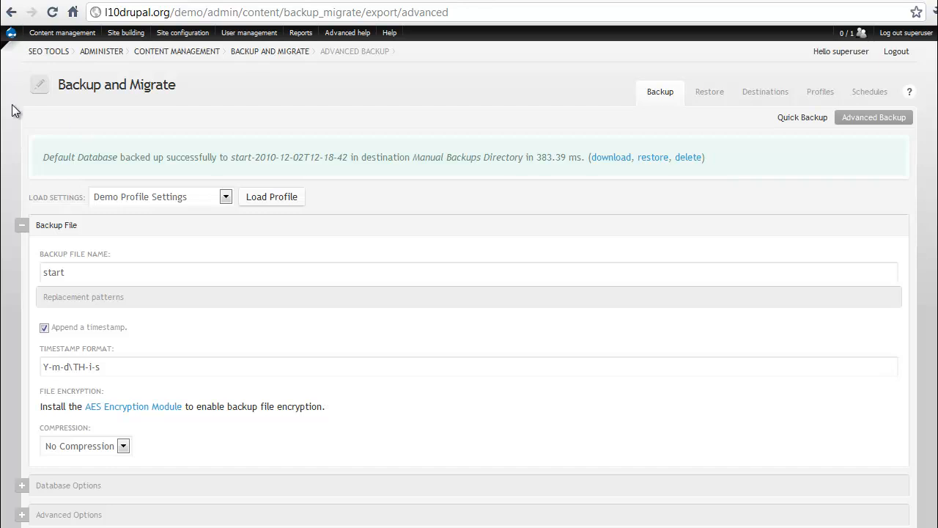
{"action": "left_click_drag", "start_coordinate": [41, 157], "coordinate": [590, 157]}
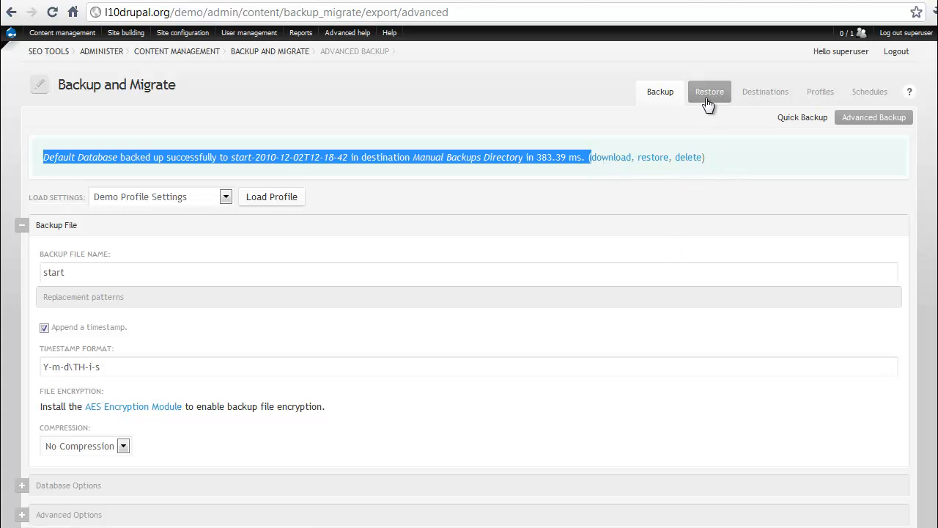
{"action": "left_click", "coordinate": [646, 121]}
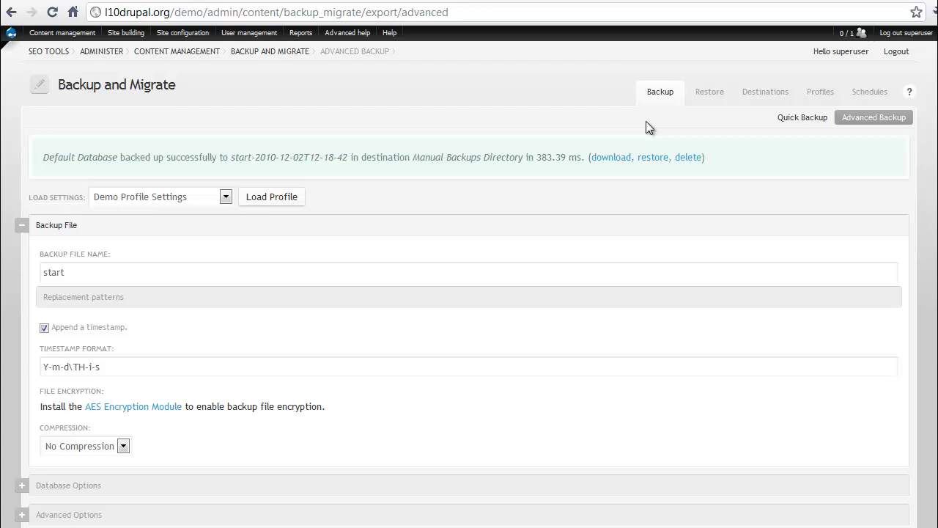
{"action": "left_click", "coordinate": [720, 99]}
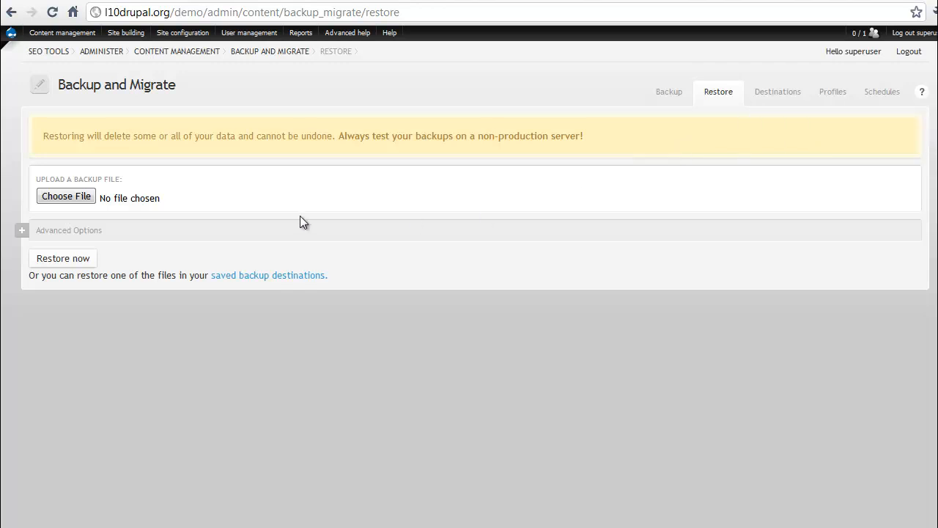
Step: List the Manual Backups Directory files to confirm the new backup, then start creating a destination
{"action": "left_click", "coordinate": [765, 94]}
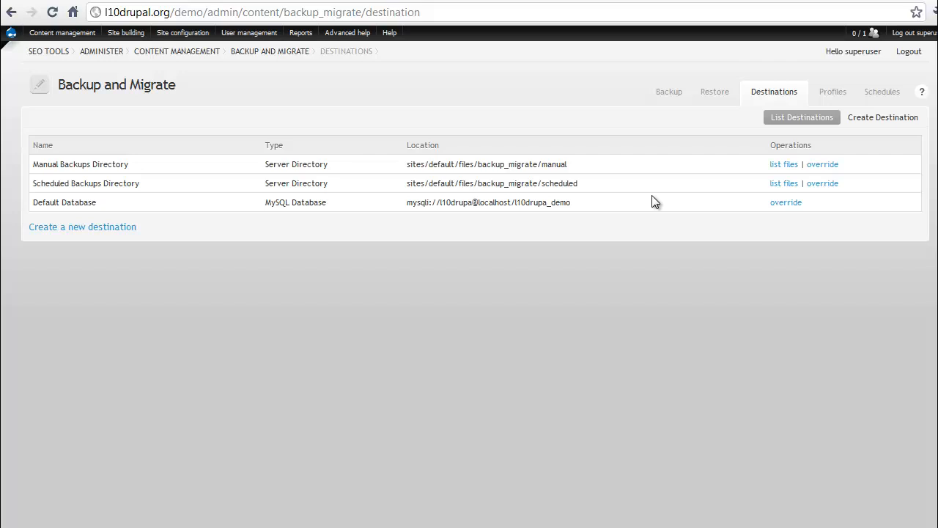
{"action": "left_click", "coordinate": [783, 165]}
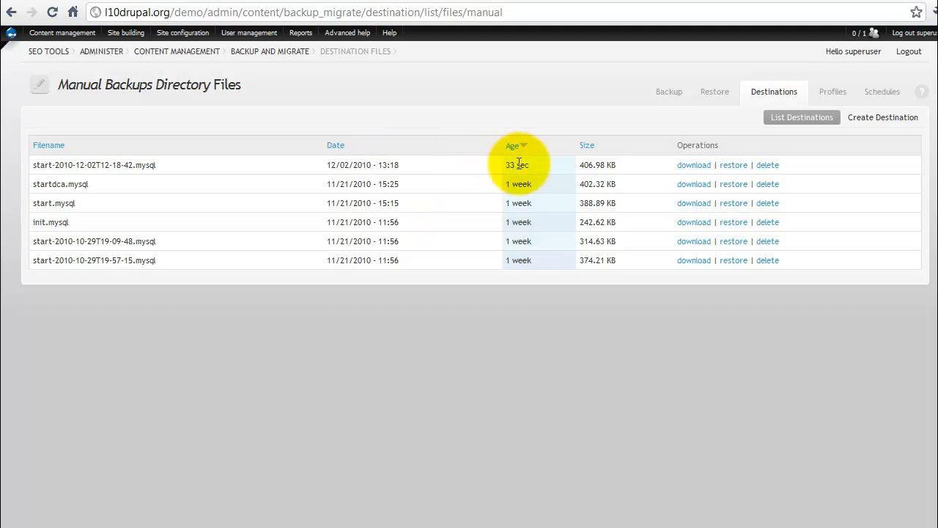
{"action": "left_click_drag", "start_coordinate": [33, 165], "coordinate": [59, 165]}
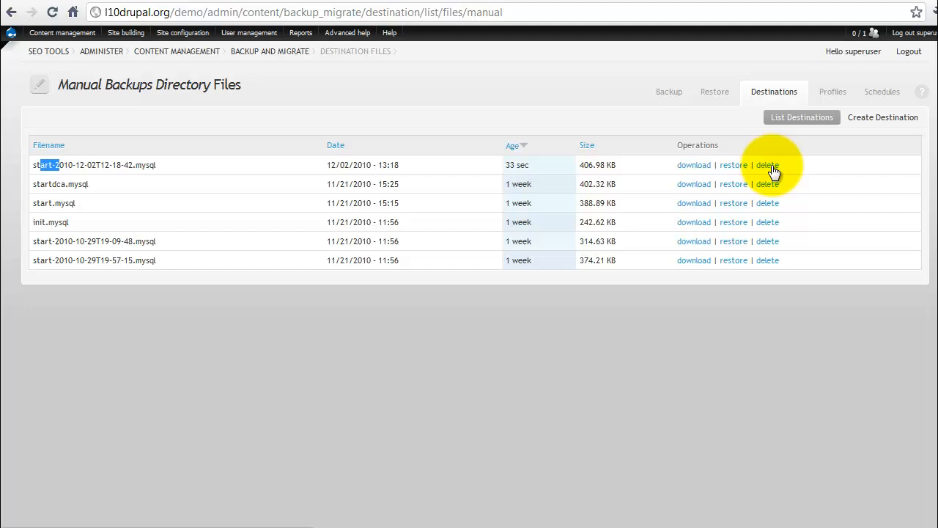
{"action": "left_click", "coordinate": [864, 124]}
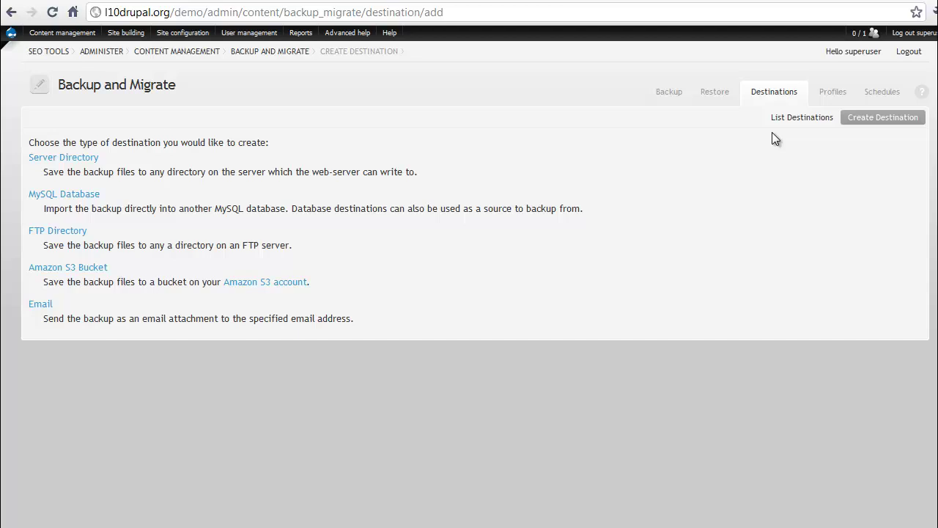
Step: View the Profiles list showing the new Demo Profile Settings profile
{"action": "left_click", "coordinate": [830, 93]}
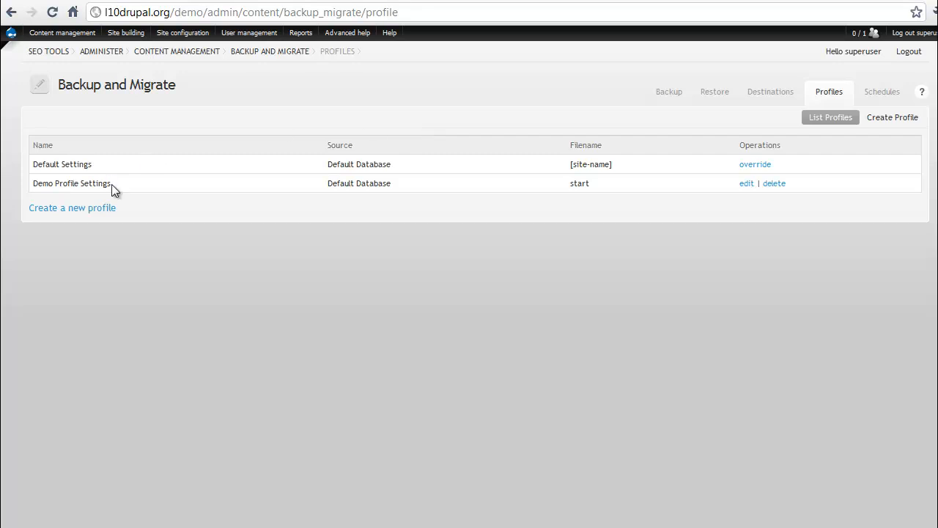
{"action": "left_click_drag", "start_coordinate": [112, 184], "coordinate": [31, 183]}
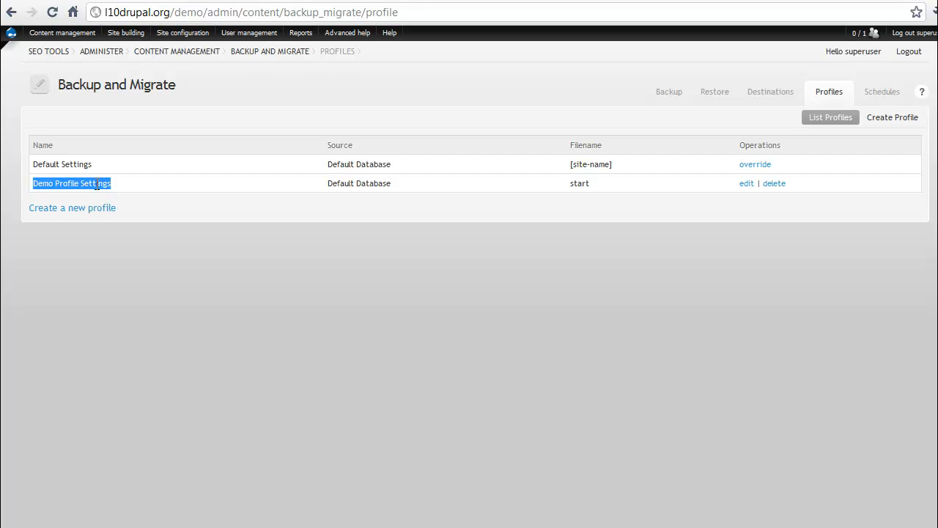
Step: On Quick Backup, keep Demo Profile Settings as the profile for the default database
{"action": "left_click", "coordinate": [669, 92]}
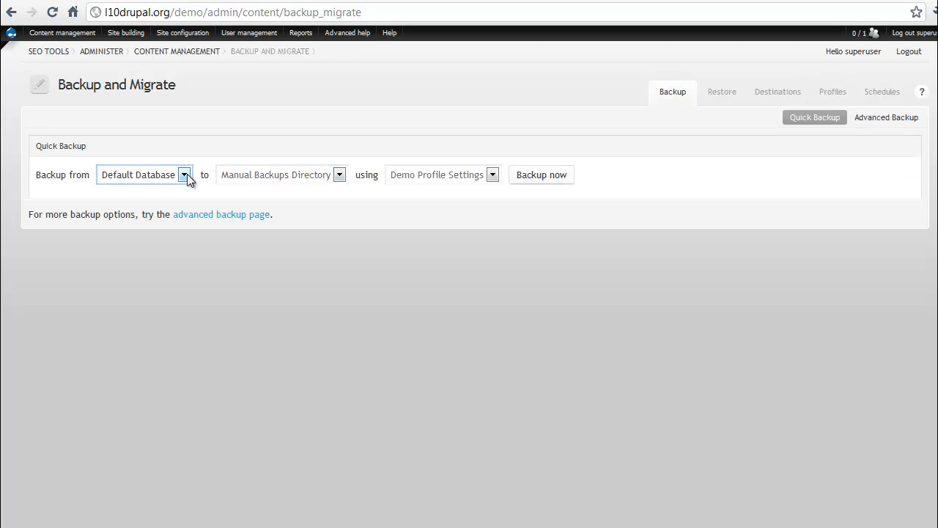
{"action": "left_click", "coordinate": [339, 175]}
{"action": "left_click", "coordinate": [339, 174]}
{"action": "left_click", "coordinate": [493, 175]}
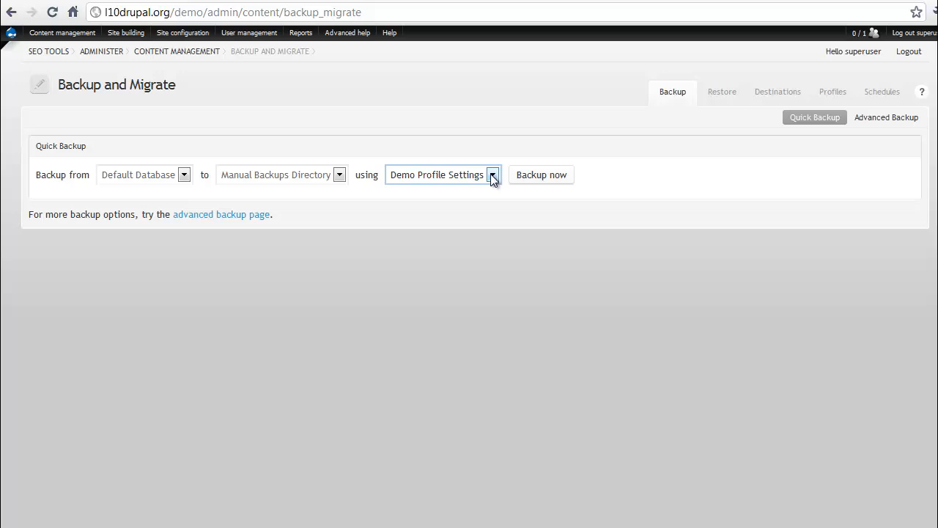
{"action": "left_click", "coordinate": [493, 174]}
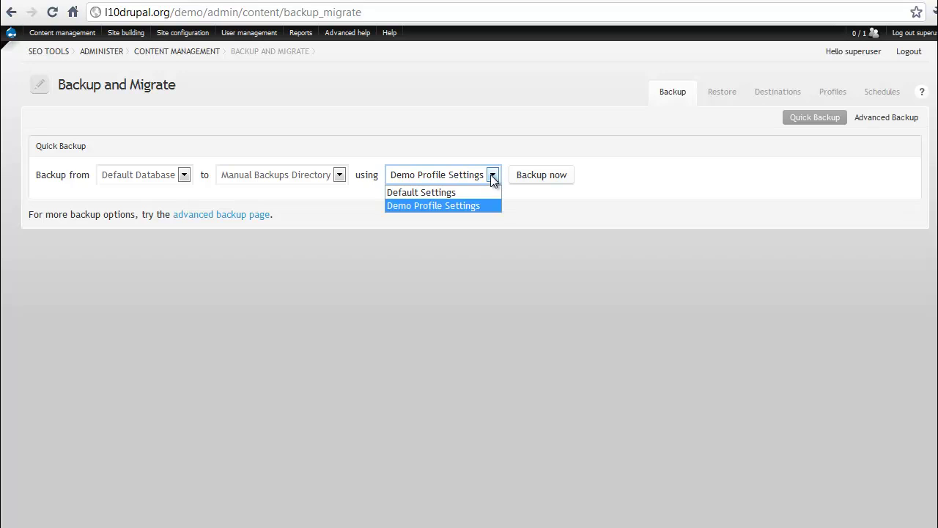
{"action": "left_click", "coordinate": [470, 207]}
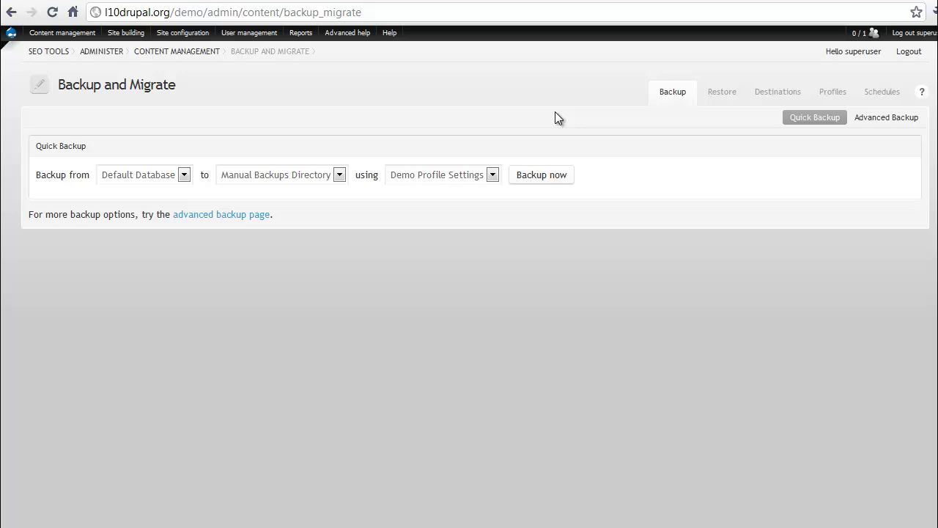
Step: From the Schedules list, start creating a new backup schedule
{"action": "left_click", "coordinate": [882, 92]}
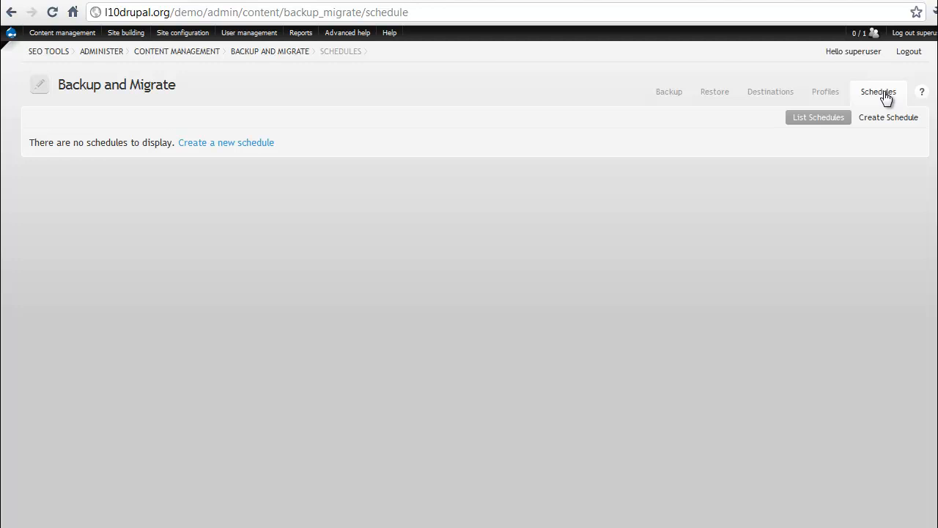
{"action": "left_click", "coordinate": [215, 144]}
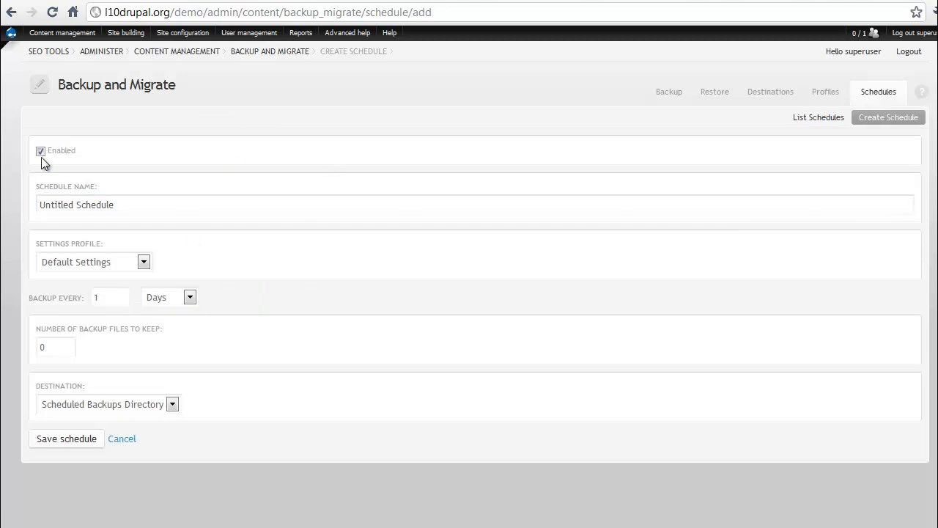
Step: Name the schedule 'Daily Backup' and have it use the Demo Profile Settings profile
{"action": "left_click", "coordinate": [128, 206]}
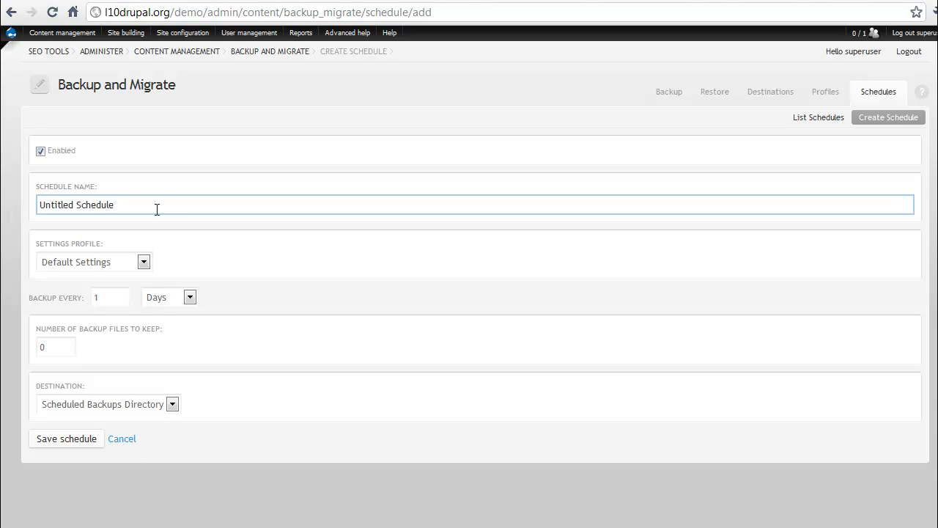
{"action": "left_click_drag", "start_coordinate": [154, 208], "coordinate": [36, 209]}
{"action": "type", "text": "Da"}
{"action": "key", "text": "BackSpace"}
{"action": "type", "text": "aily Bac"}
{"action": "type", "text": "kup"}
{"action": "left_click", "coordinate": [144, 262]}
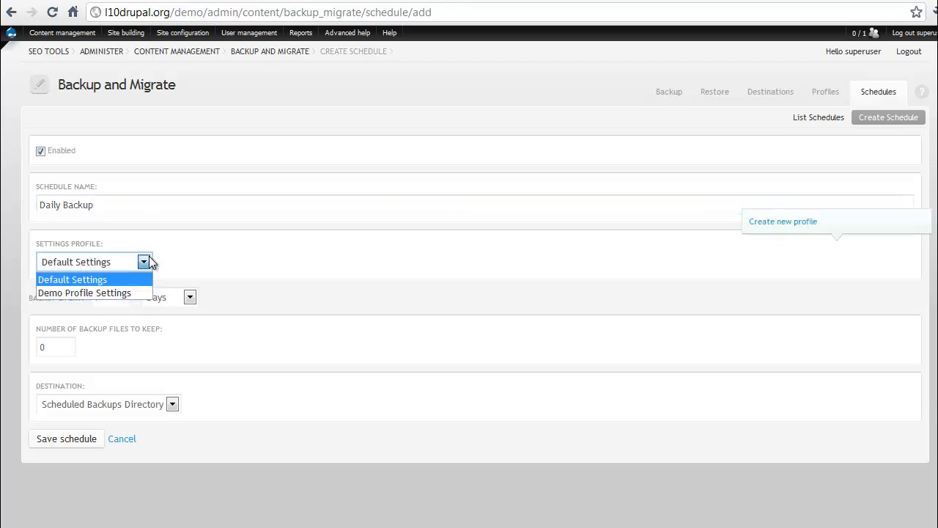
{"action": "left_click", "coordinate": [96, 285]}
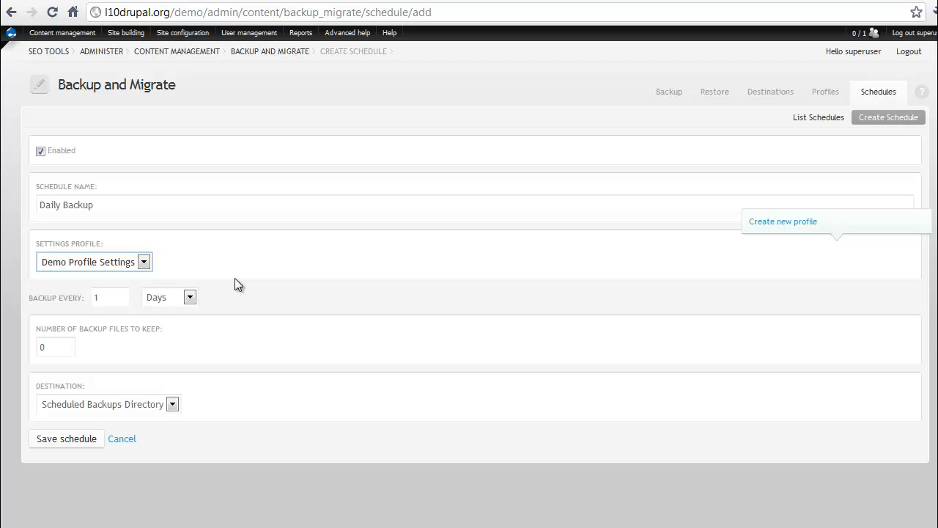
{"action": "left_click", "coordinate": [110, 297]}
{"action": "left_click", "coordinate": [164, 298]}
Step: Set the number of backup files to keep to 7 and save the schedule
{"action": "left_click", "coordinate": [56, 347]}
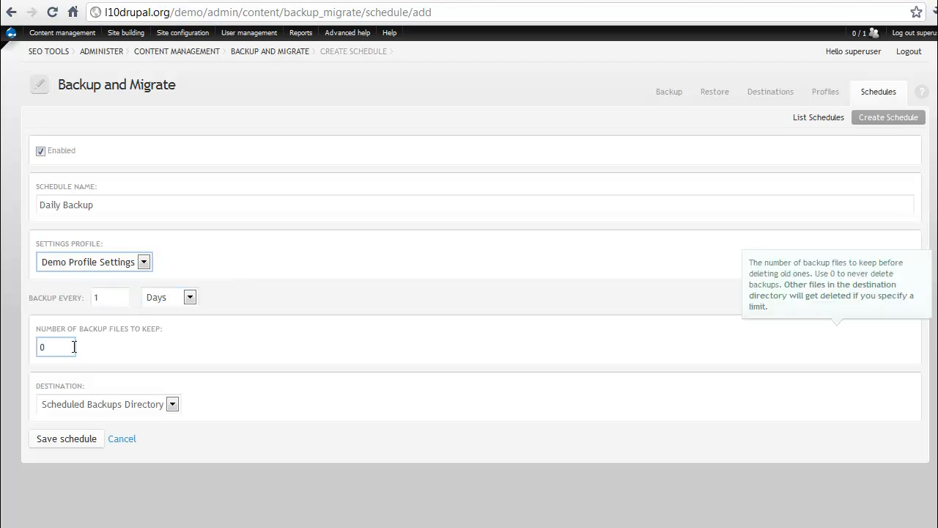
{"action": "double_click", "coordinate": [44, 347]}
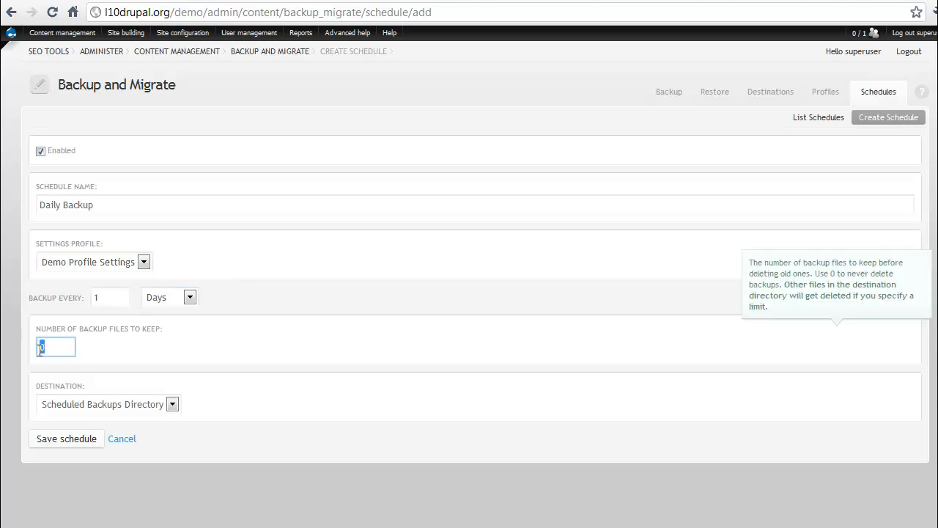
{"action": "type", "text": "7"}
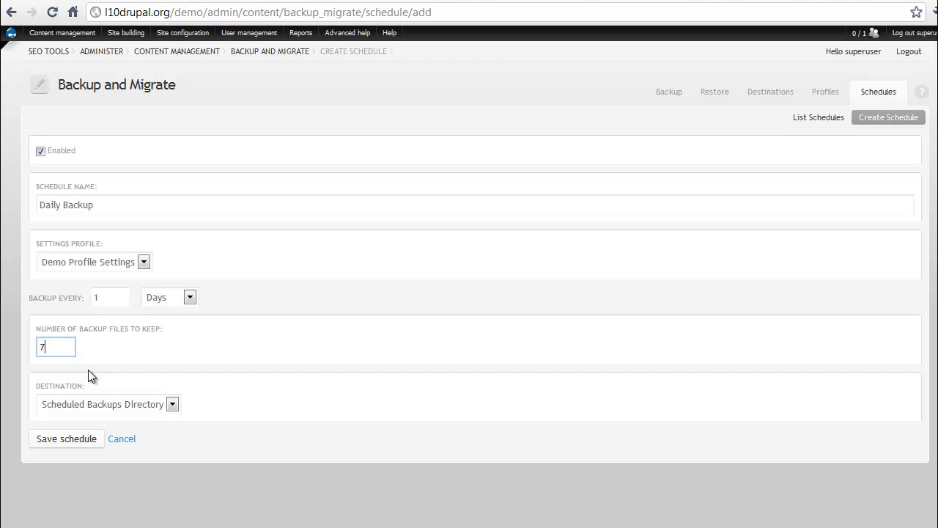
{"action": "key", "text": "Tab"}
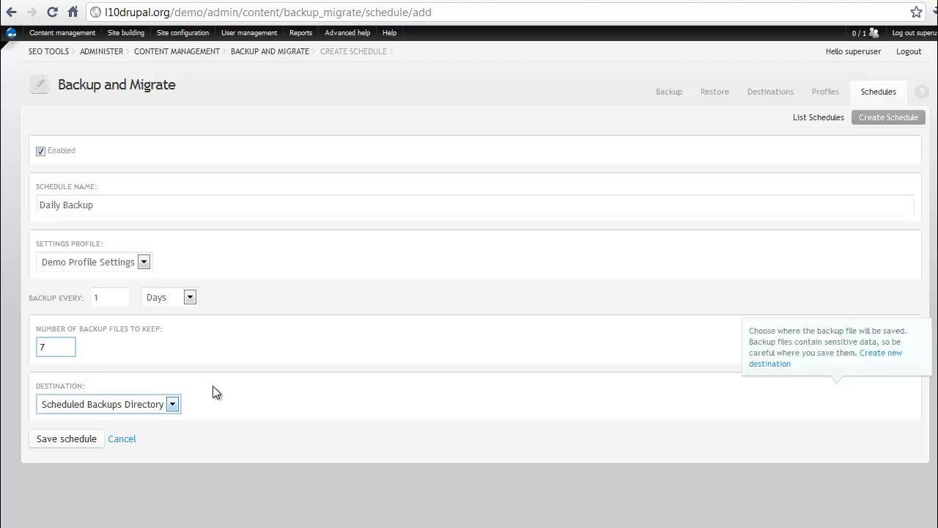
{"action": "left_click", "coordinate": [213, 386]}
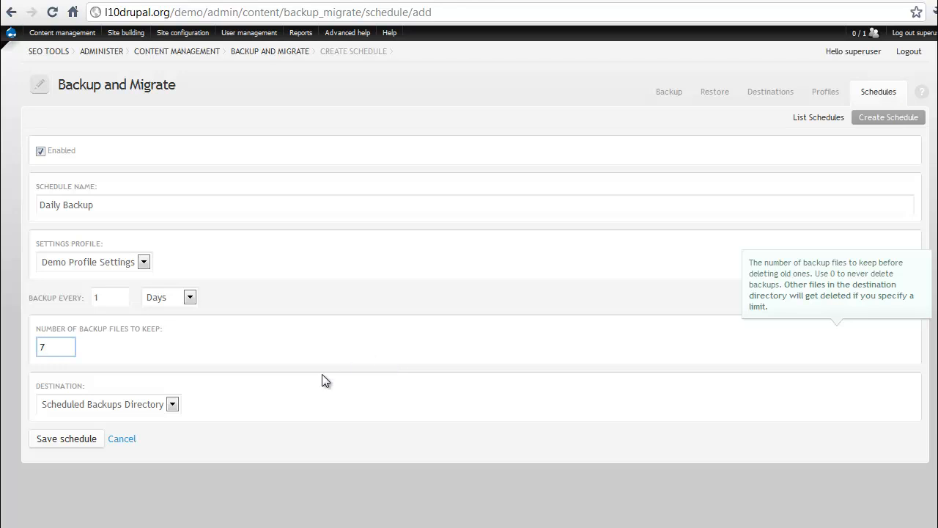
{"action": "left_click", "coordinate": [173, 404]}
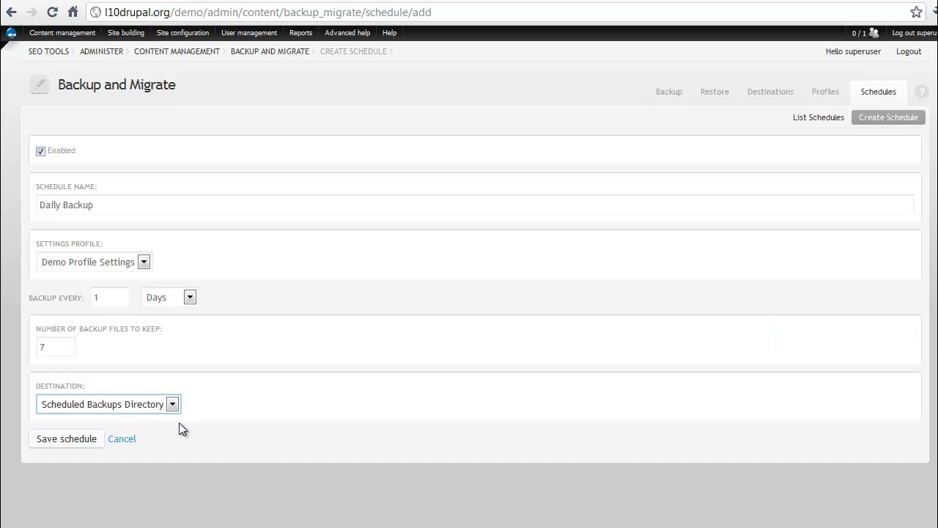
{"action": "left_click", "coordinate": [66, 438]}
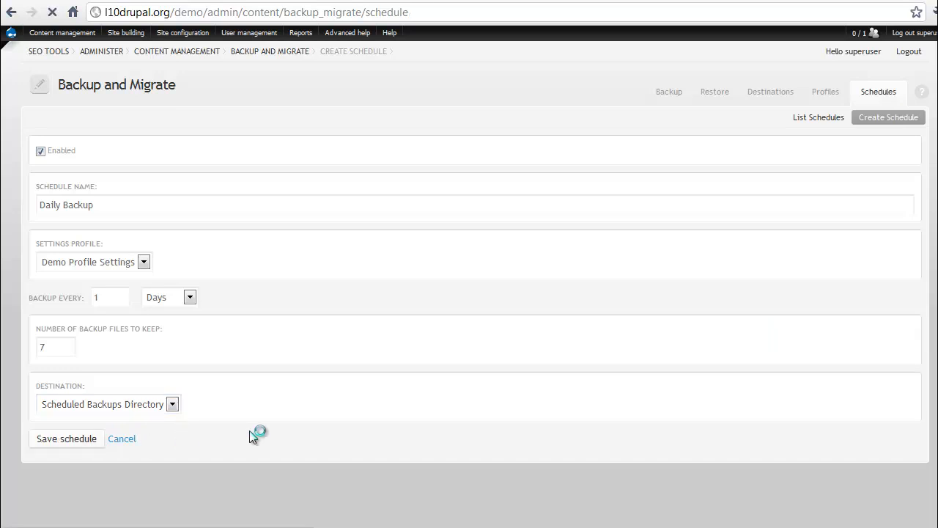